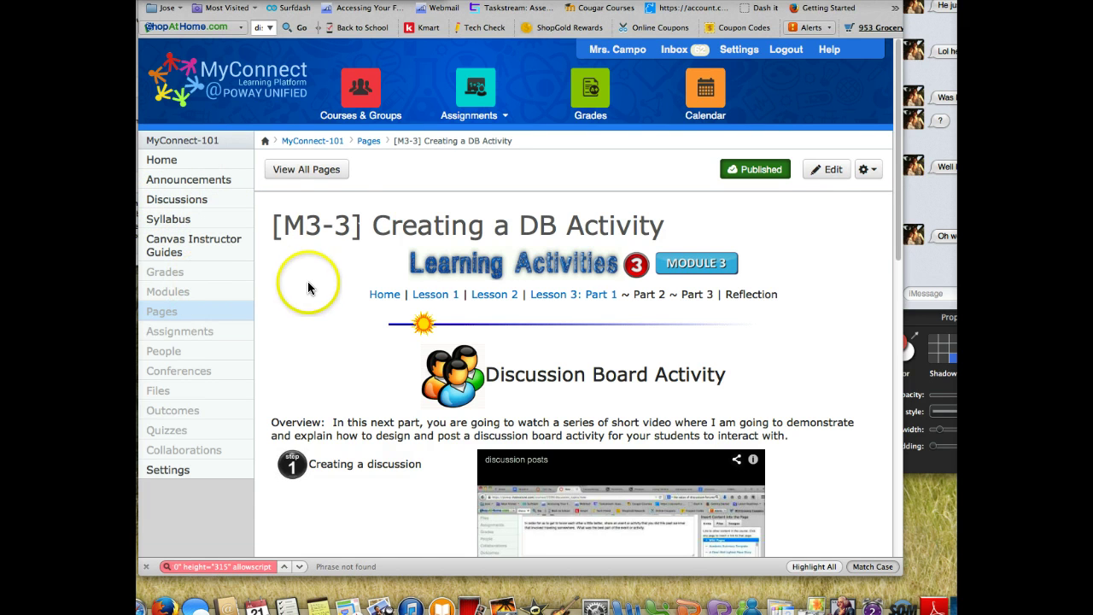
Look over the Creating a DB Activity page and open the Module 3 lesson page on Assignment VS Activity.
scroll(308, 287, "down", 3)
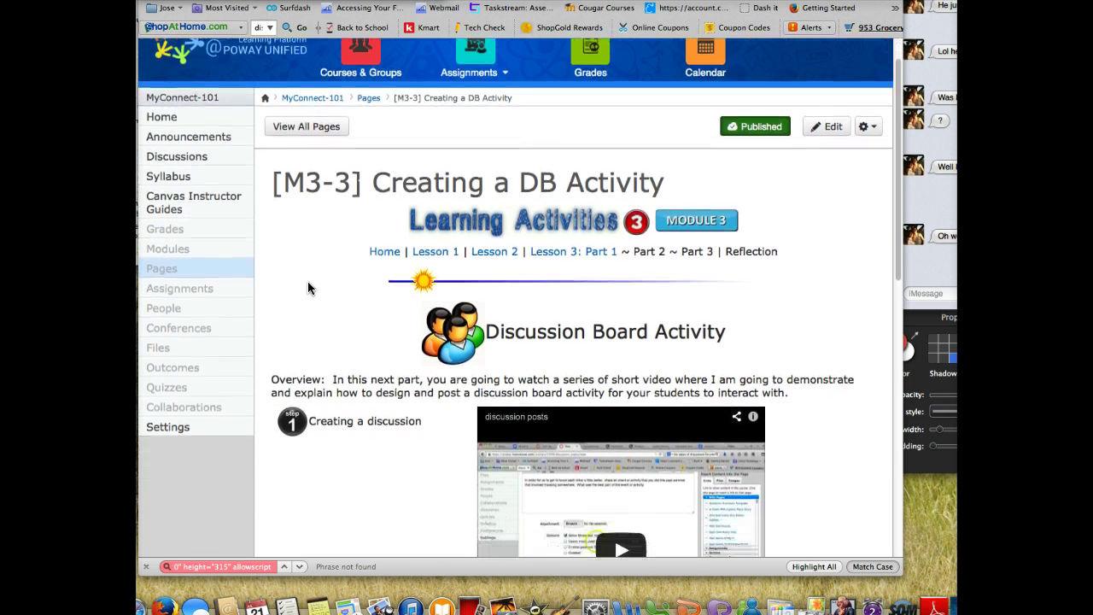
left_click(551, 222)
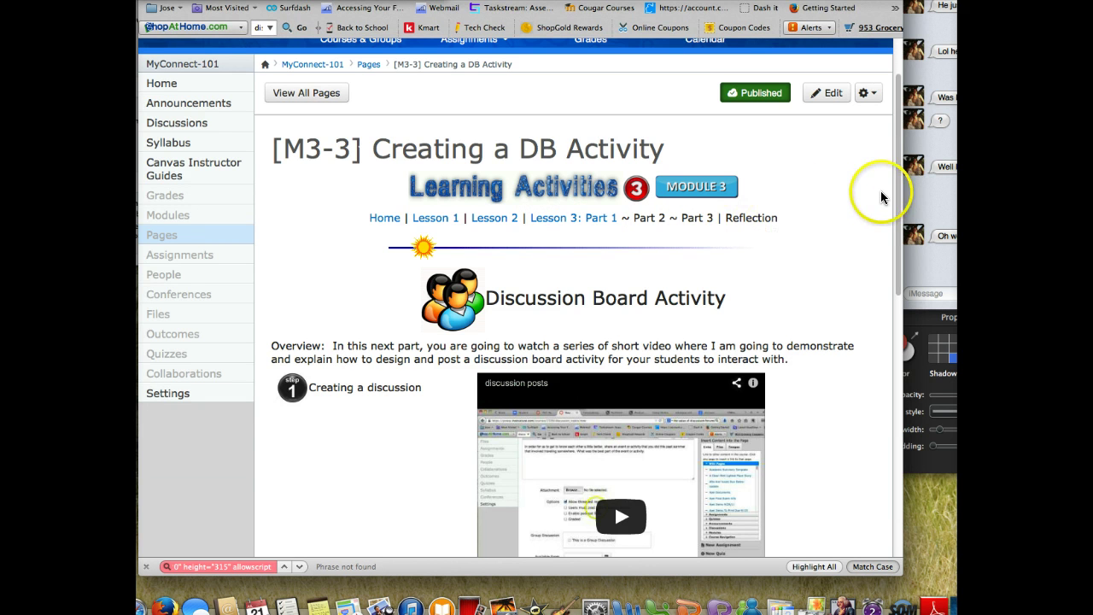
scroll(892, 183, "down", 1)
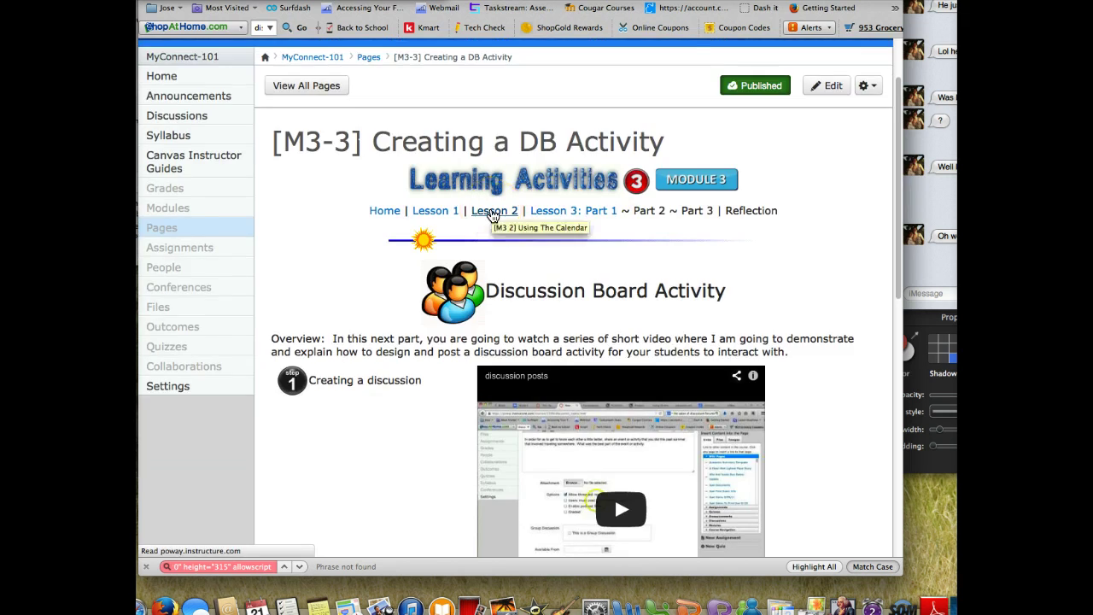
left_click(492, 211)
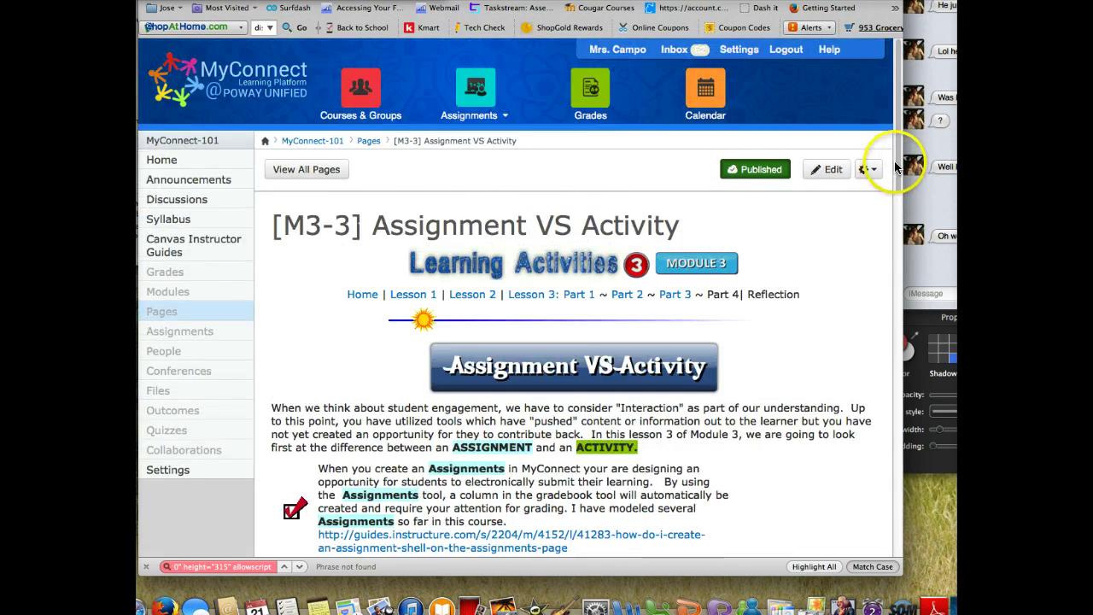
Advance through the remaining Module 3 lesson pages to the [M3] Using a Discussion Board topic and view its prompt.
scroll(894, 167, "down", 20)
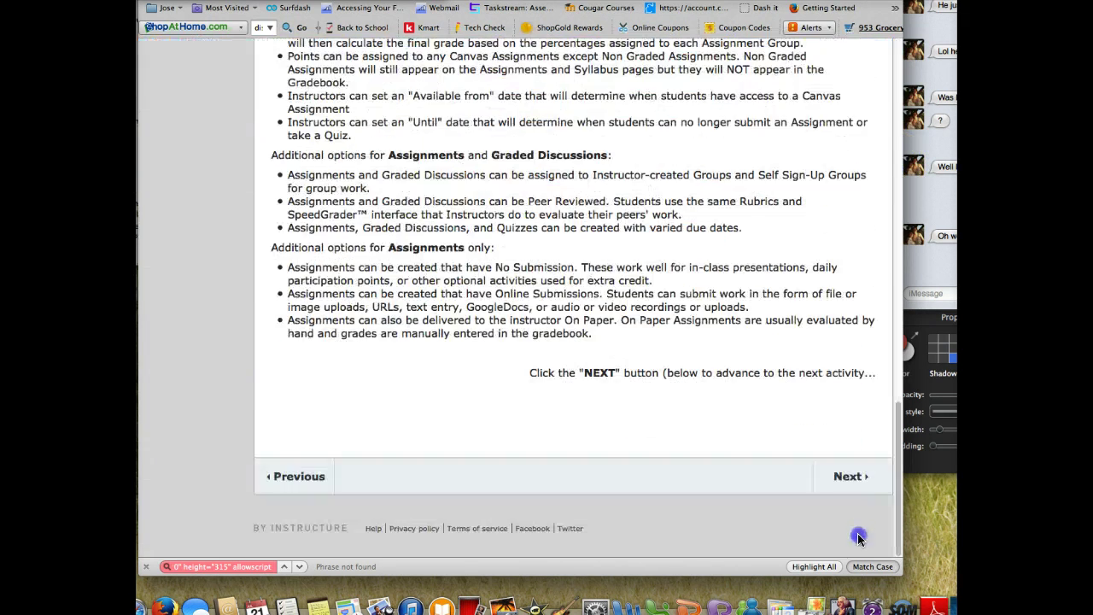
left_click(849, 475)
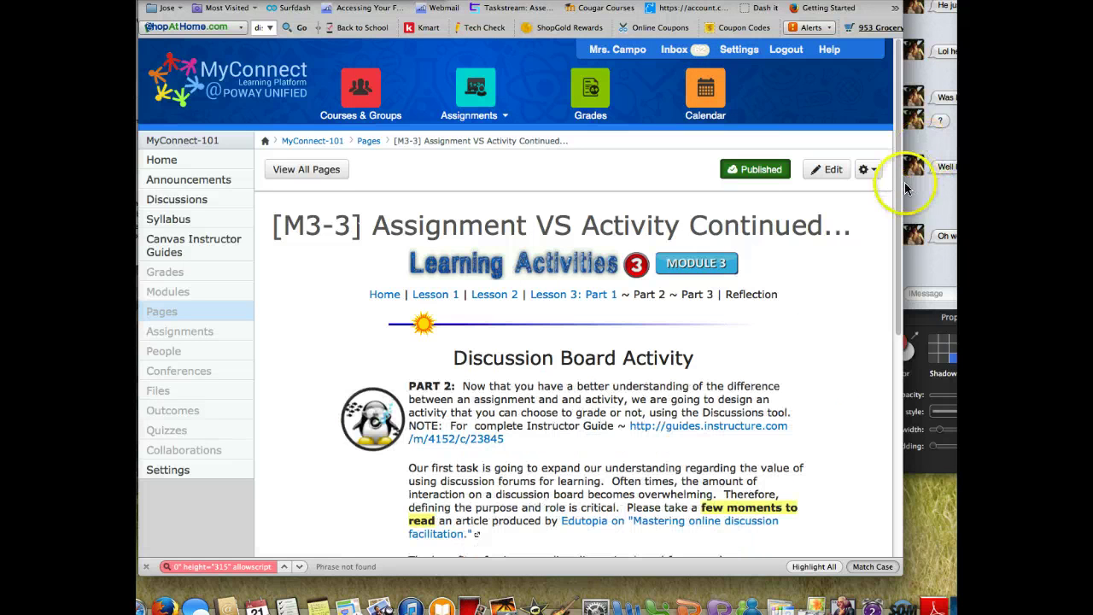
scroll(897, 186, "down", 10)
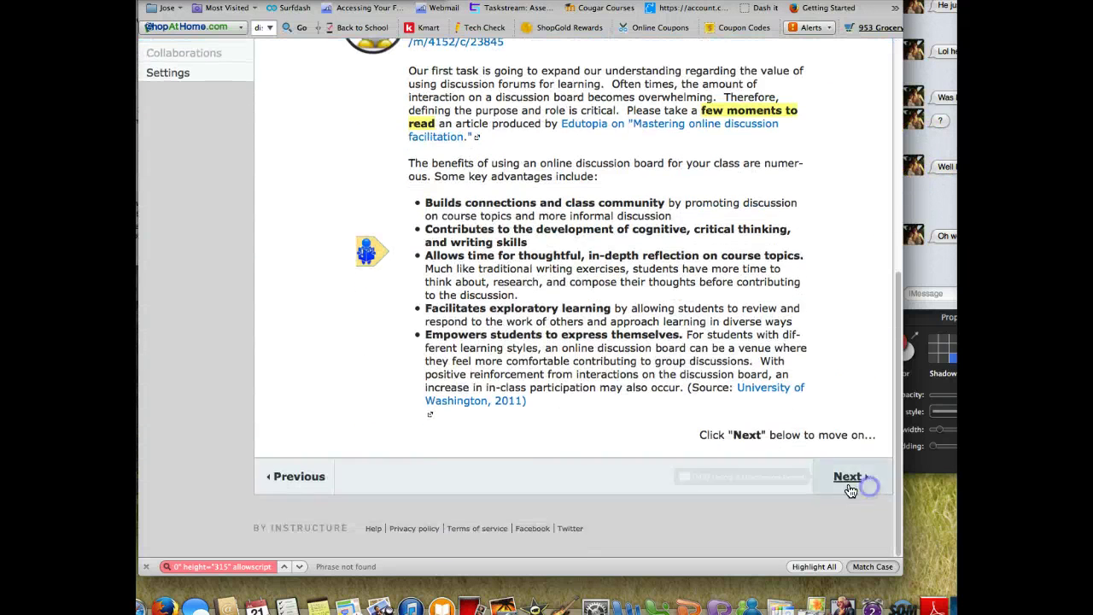
left_click(849, 478)
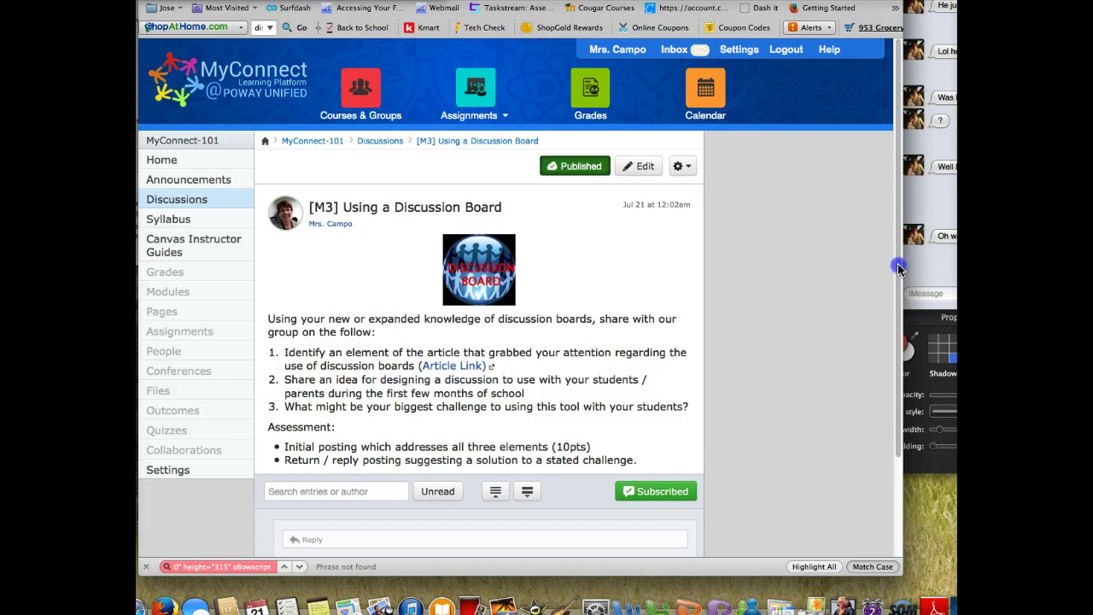
left_click_drag(896, 245, 897, 268)
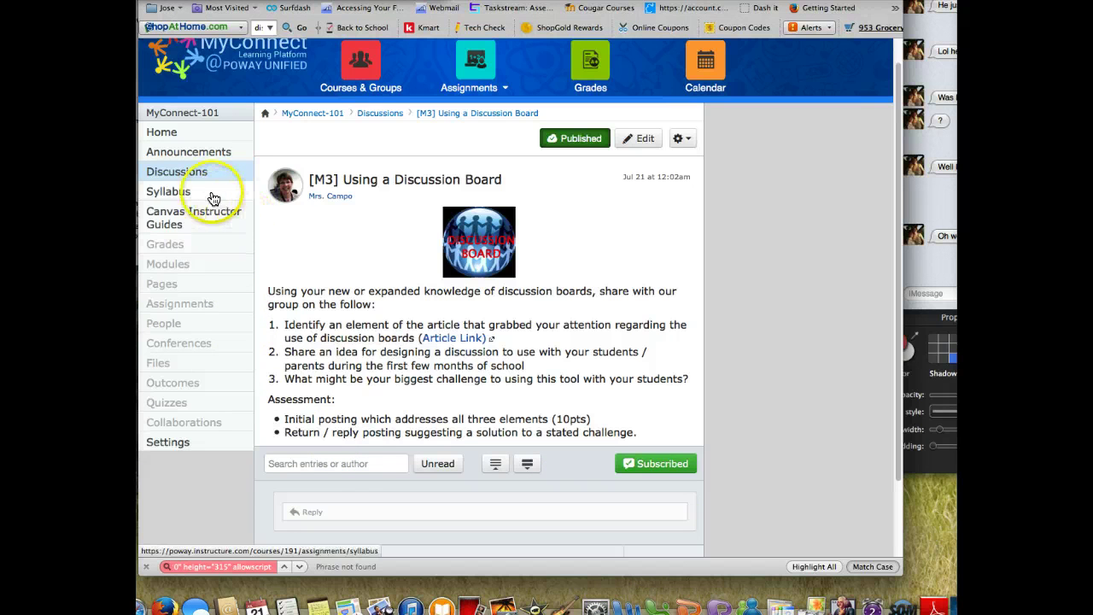
Show the course's discussions list and open the [M2]-Identifying your personal Tier Level discussion.
left_click(192, 174)
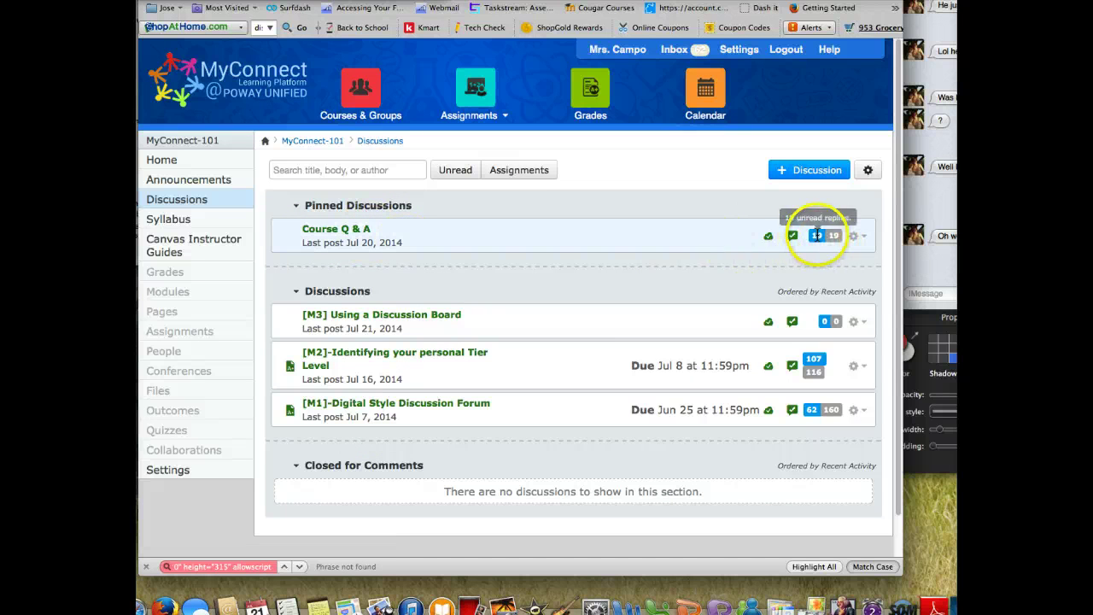
left_click(820, 235)
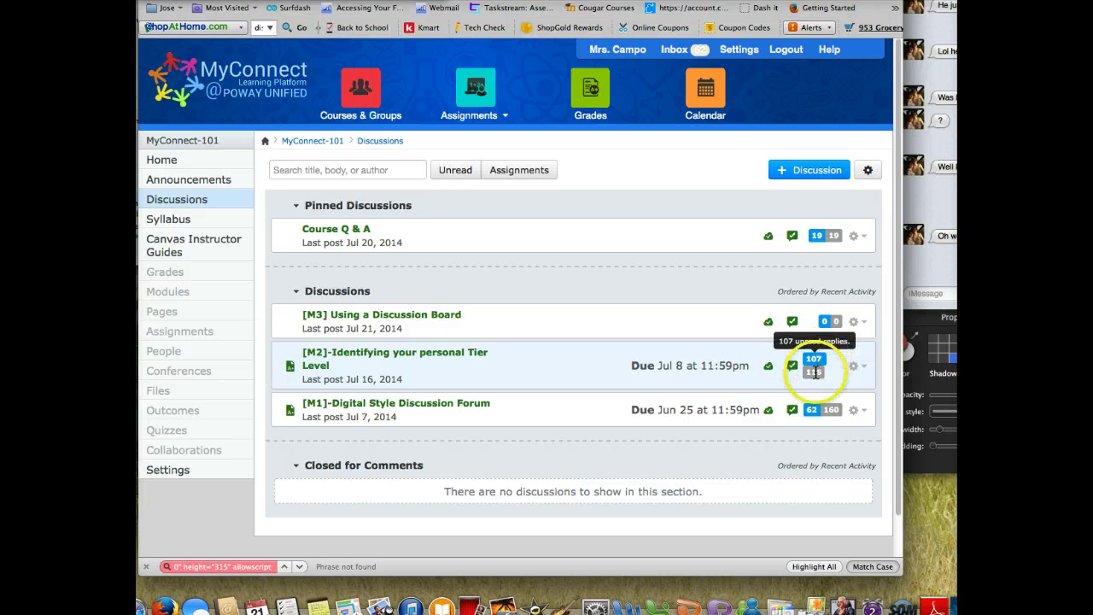
left_click(356, 355)
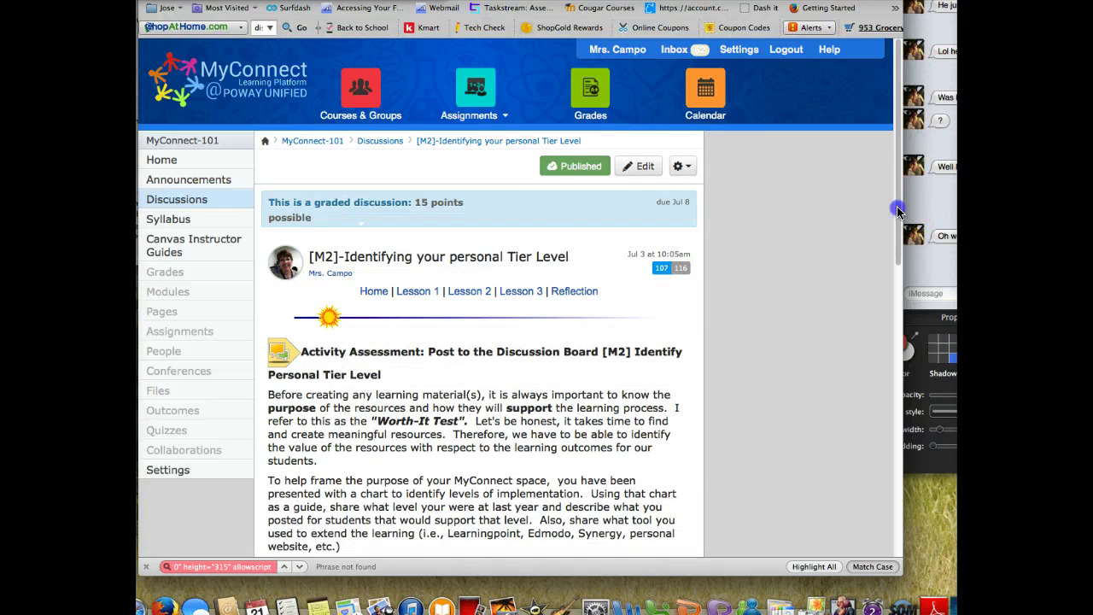
Examine the replies in the Tier Level discussion, its instructions, grading guidelines and first post.
left_click(896, 242)
left_click(894, 255)
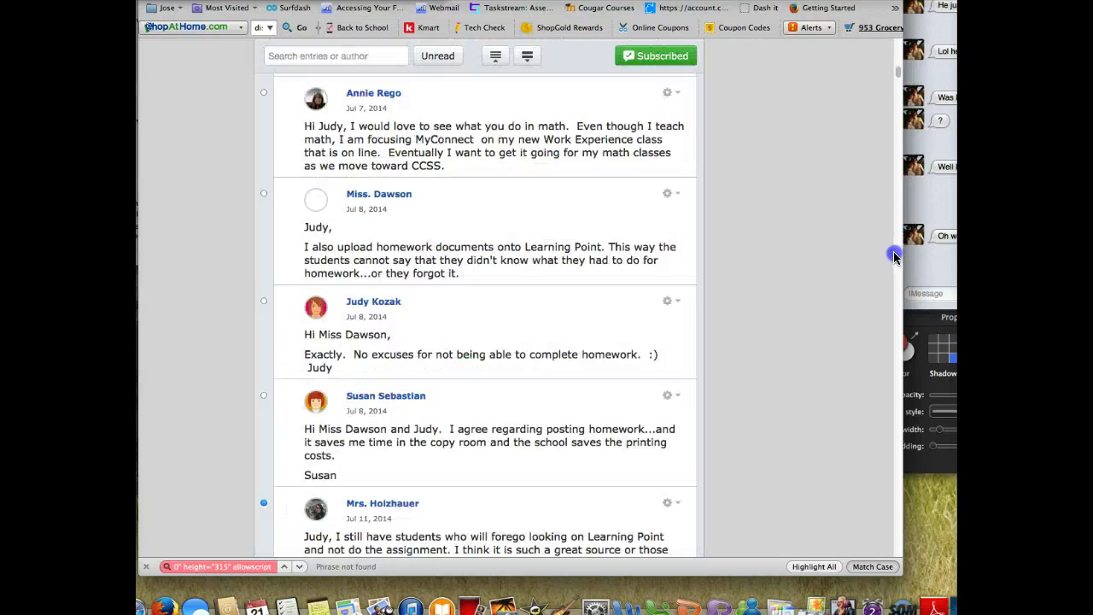
left_click(894, 255)
left_click(893, 254)
scroll(555, 313, "up", 2)
scroll(556, 313, "up", 15)
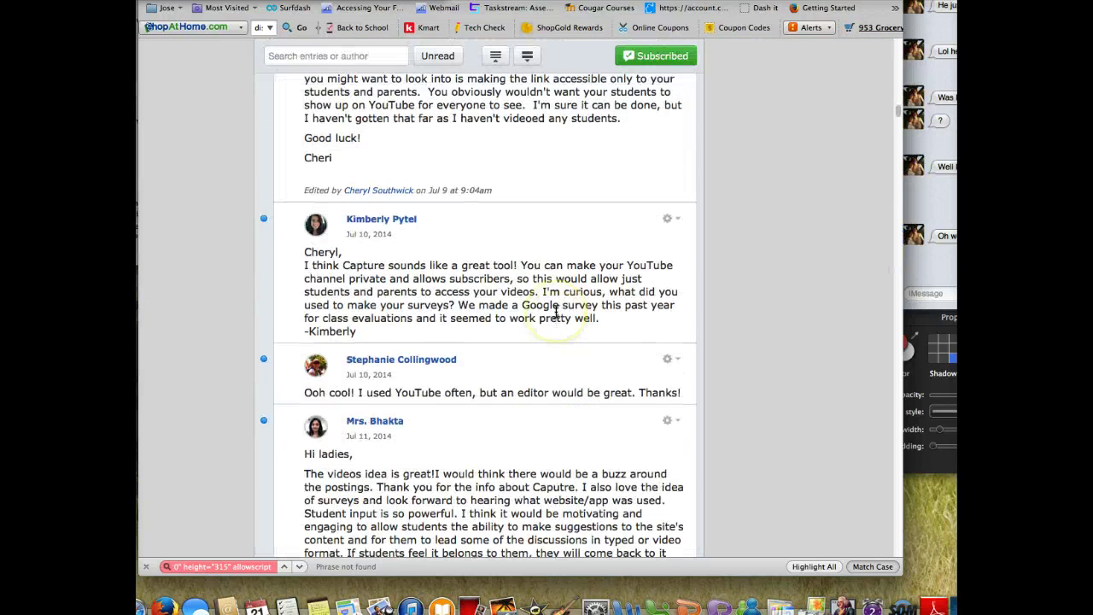
scroll(555, 323, "up", 15)
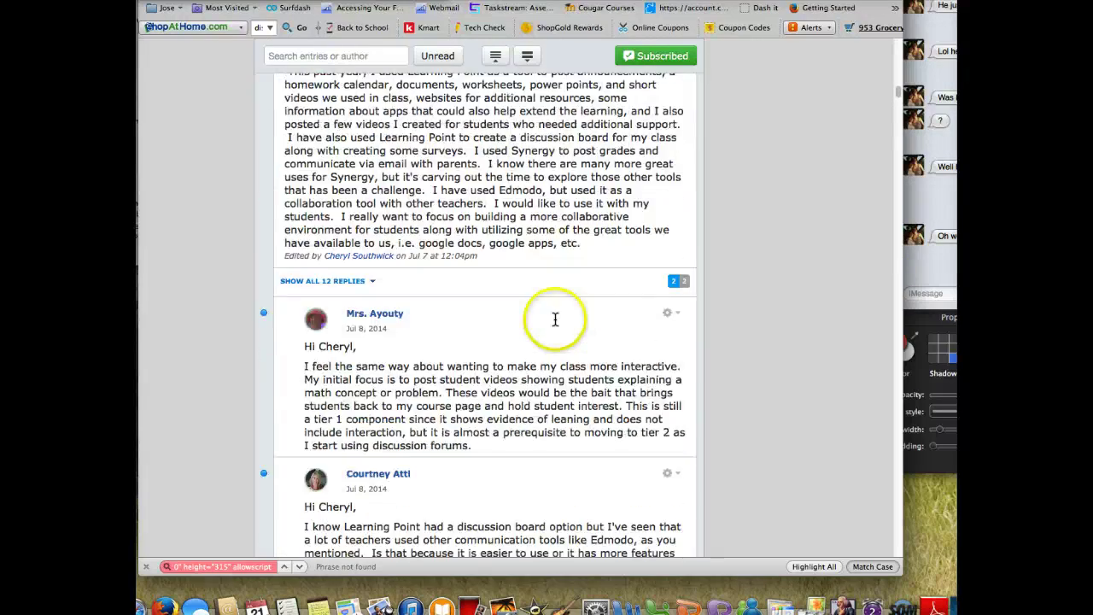
scroll(554, 321, "up", 20)
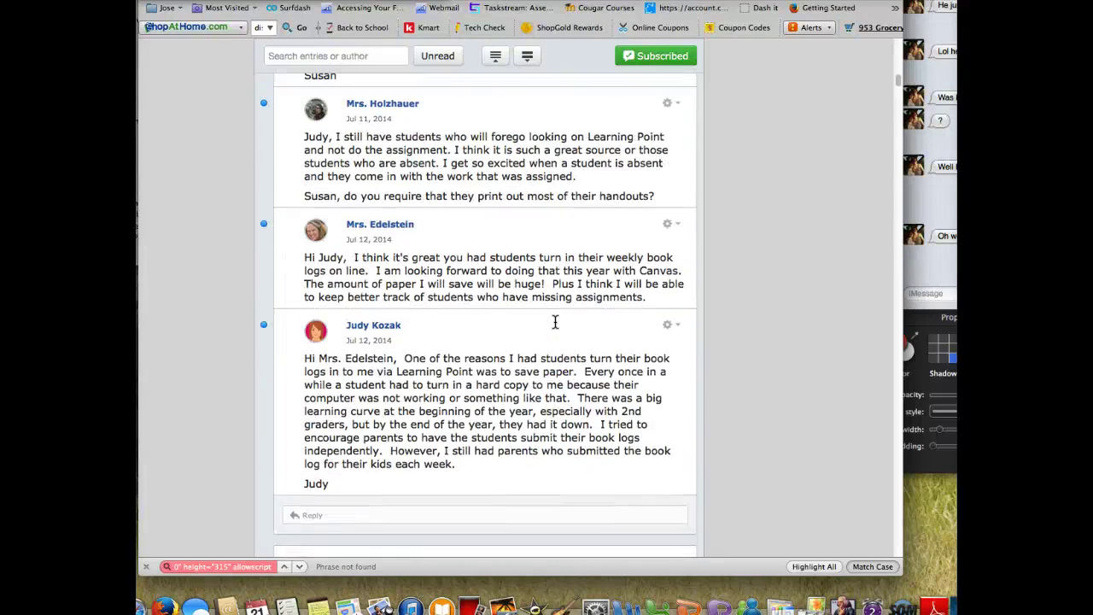
scroll(553, 325, "up", 8)
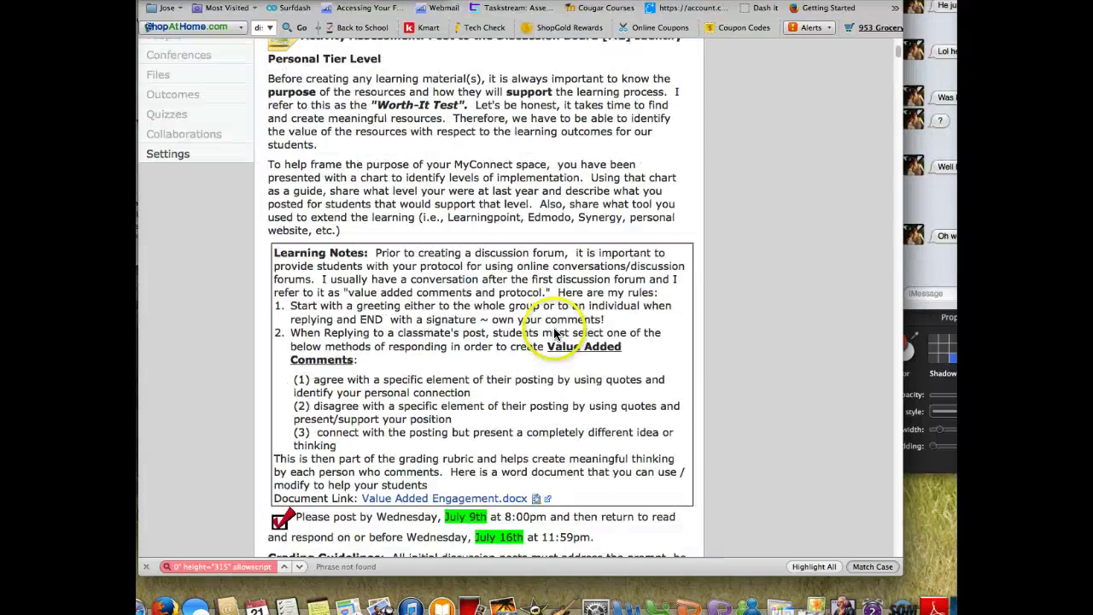
scroll(741, 359, "up", 8)
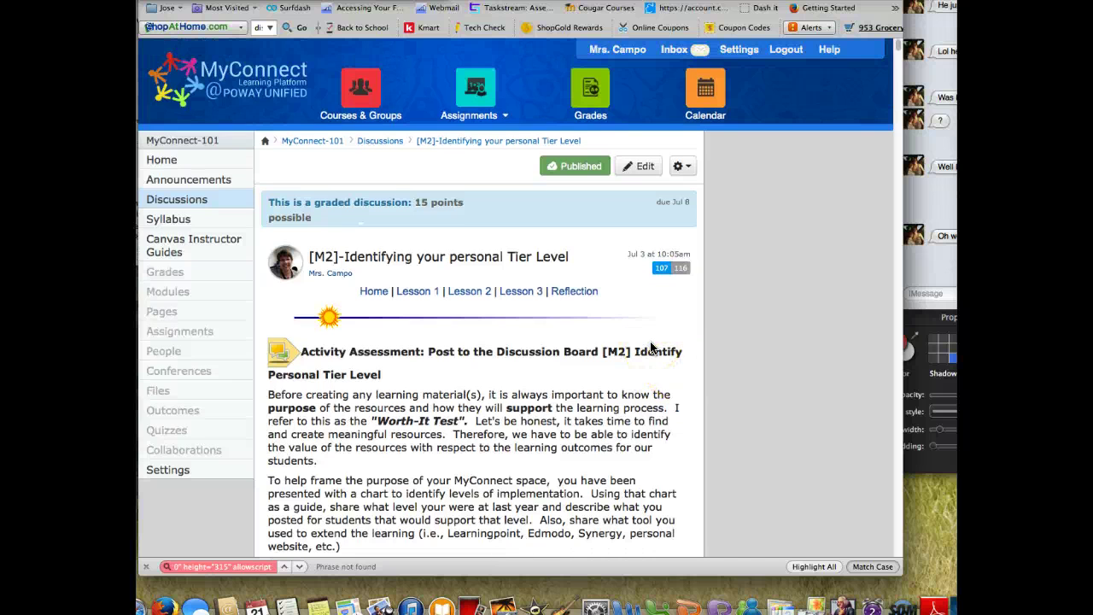
scroll(650, 346, "down", 15)
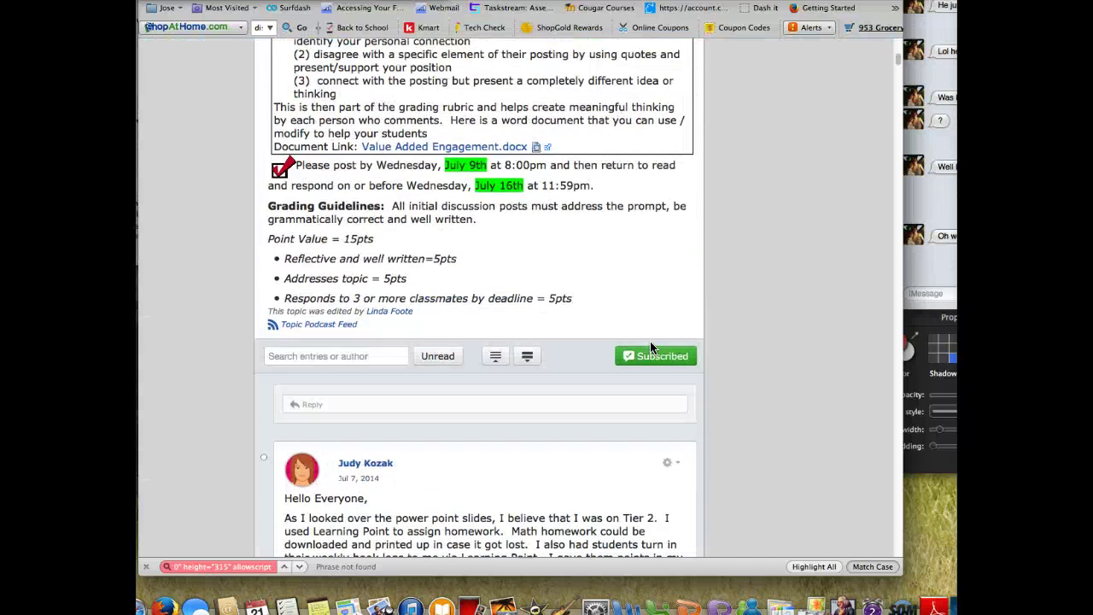
scroll(651, 344, "down", 5)
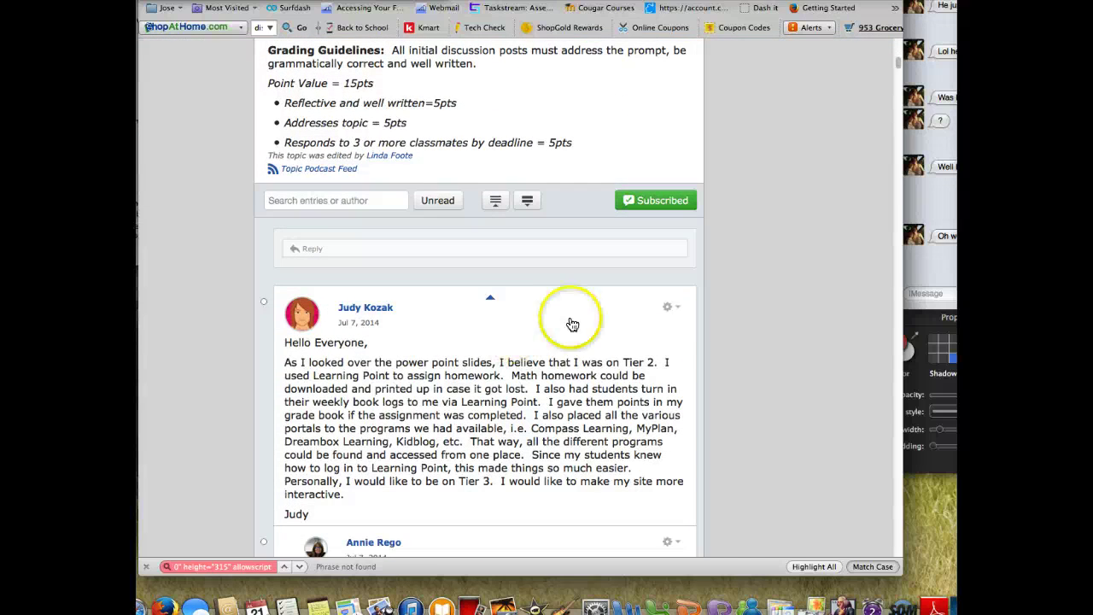
Open the first reply's author in SpeedGrader and move on to the next student's submission.
left_click(676, 309)
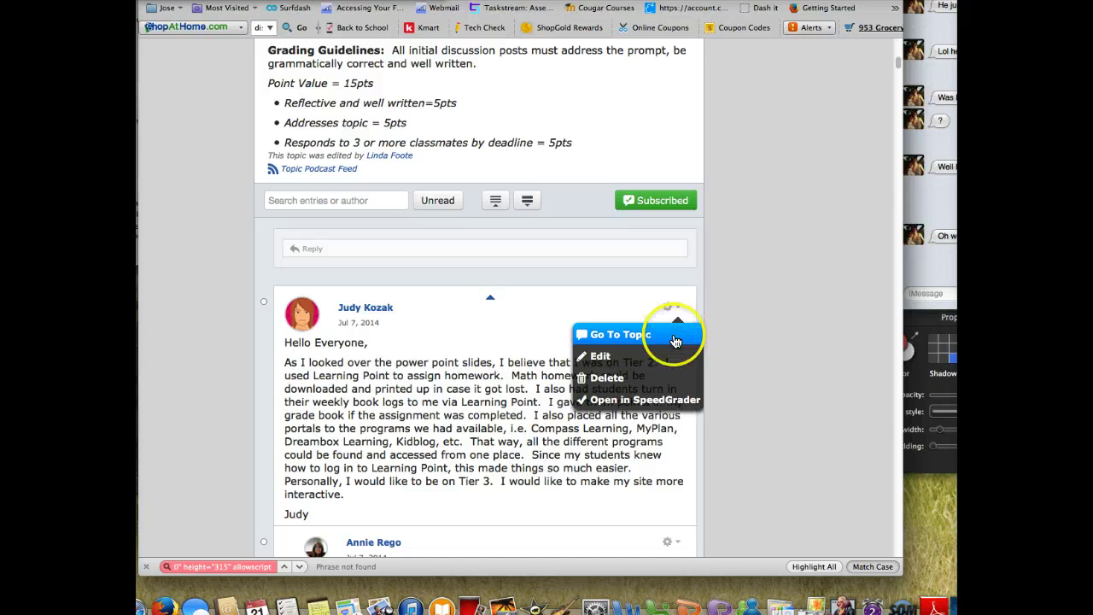
left_click(665, 400)
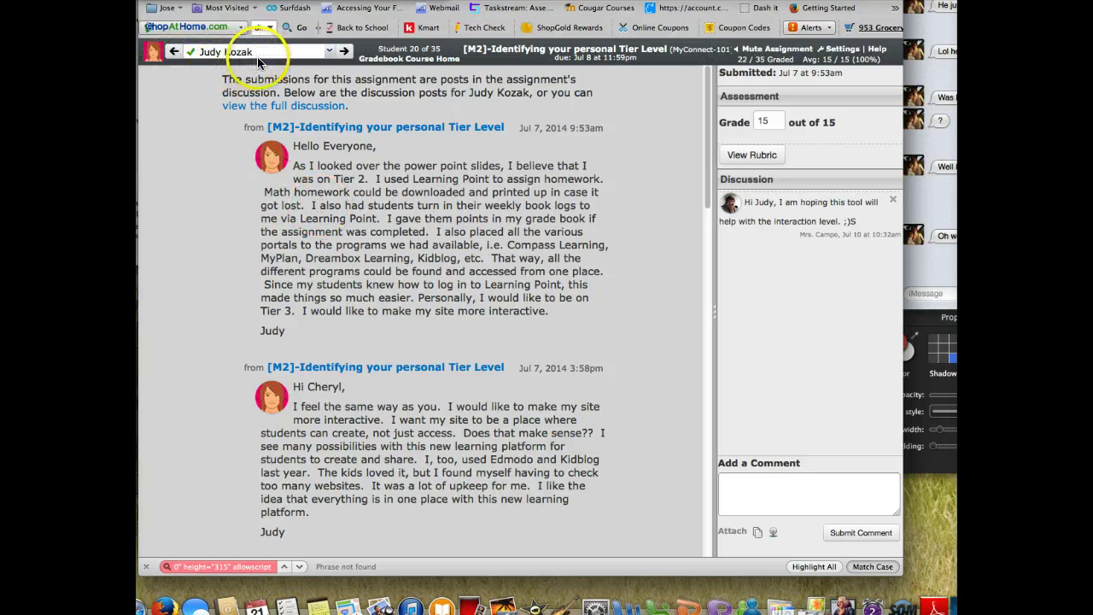
left_click(344, 52)
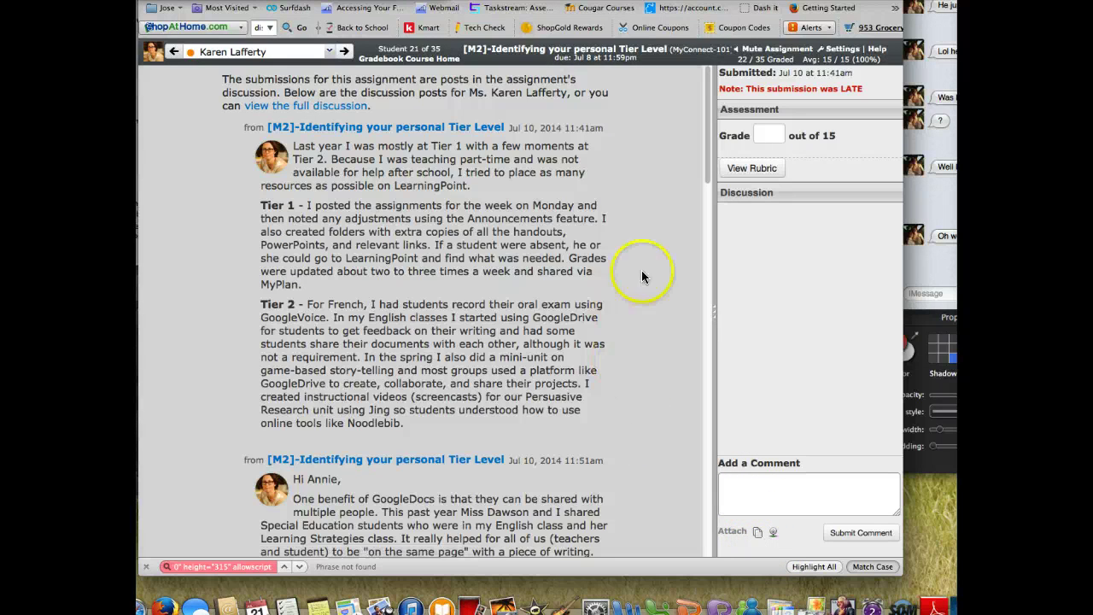
In this student's rubric, give 5 points for "Address all elements of topic" and enter 5 as the "Reflective & wellwritten" comment.
left_click(763, 173)
left_click(763, 171)
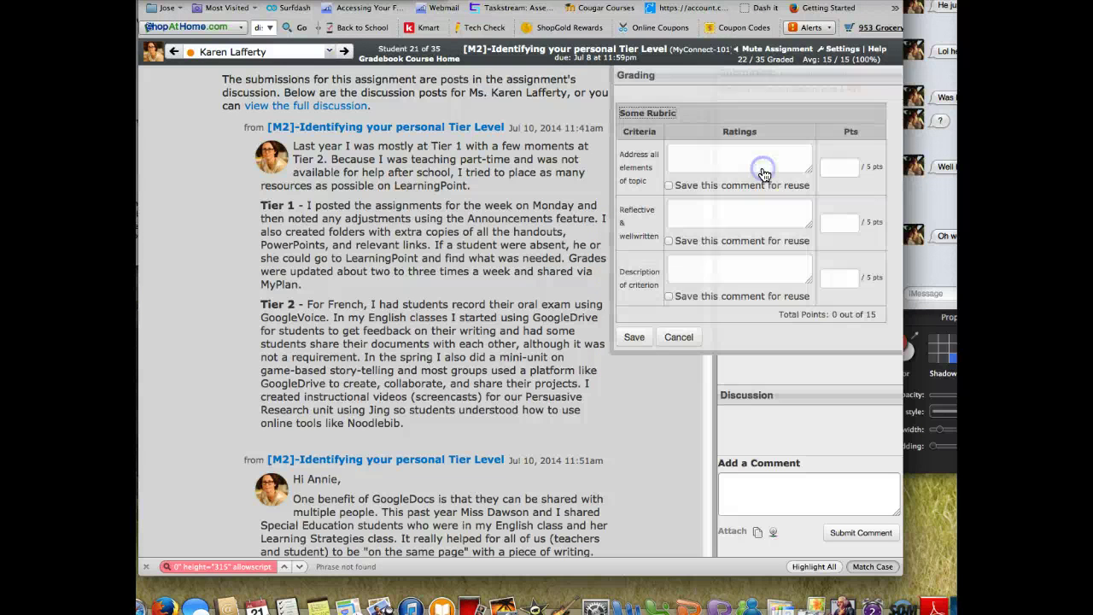
left_click(730, 186)
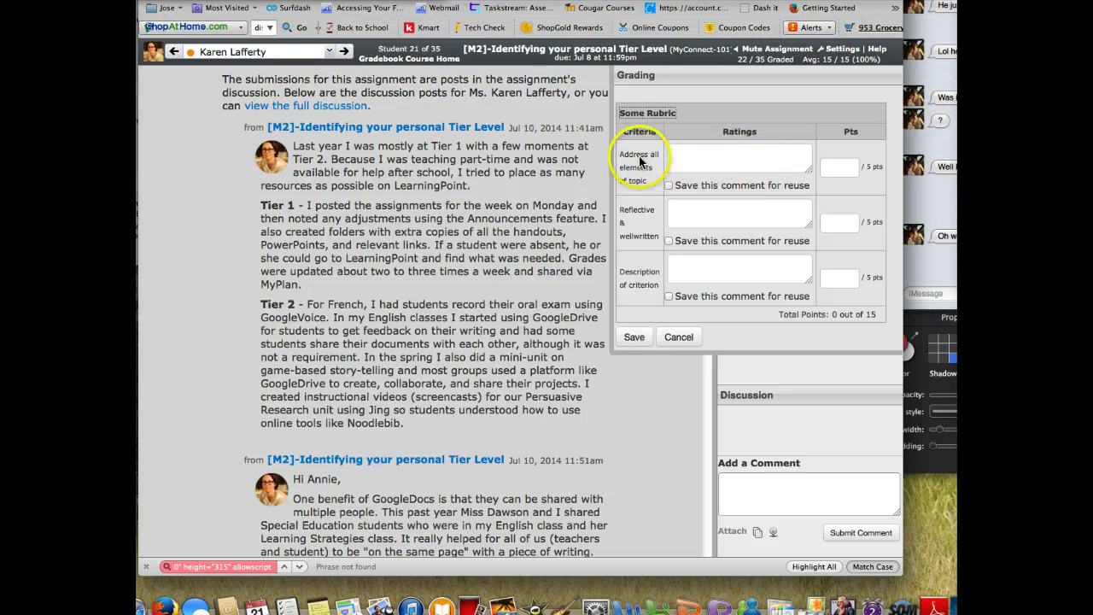
left_click(848, 168)
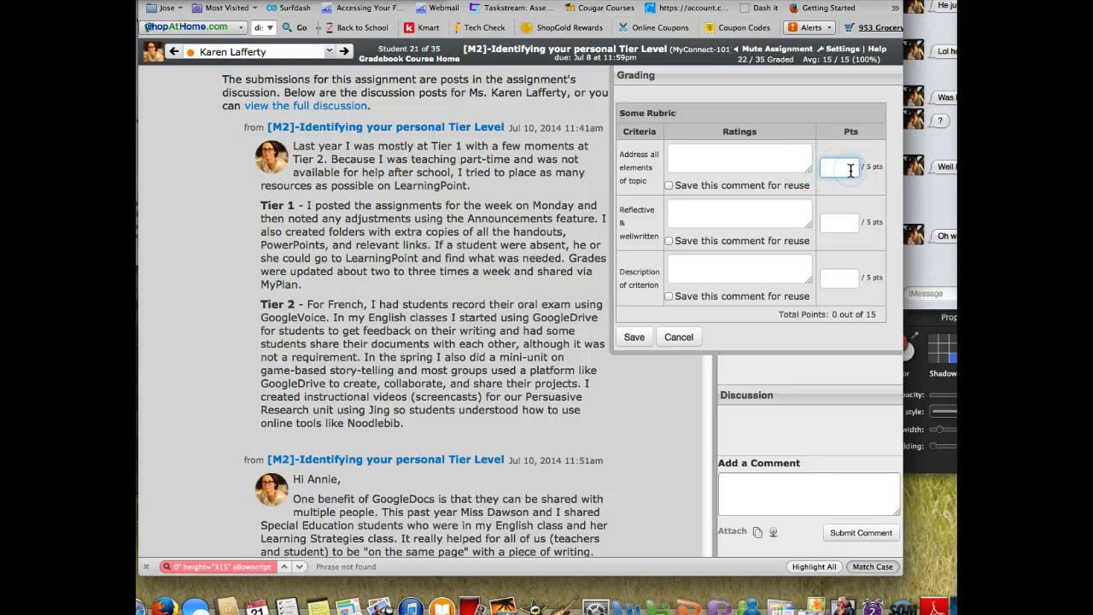
left_click(743, 214)
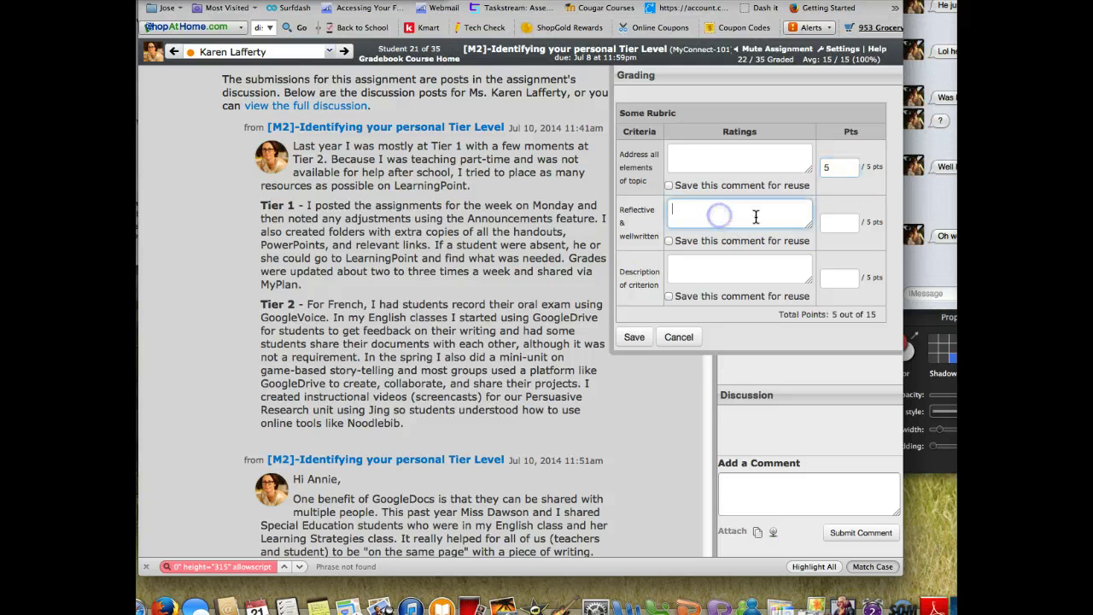
type("5")
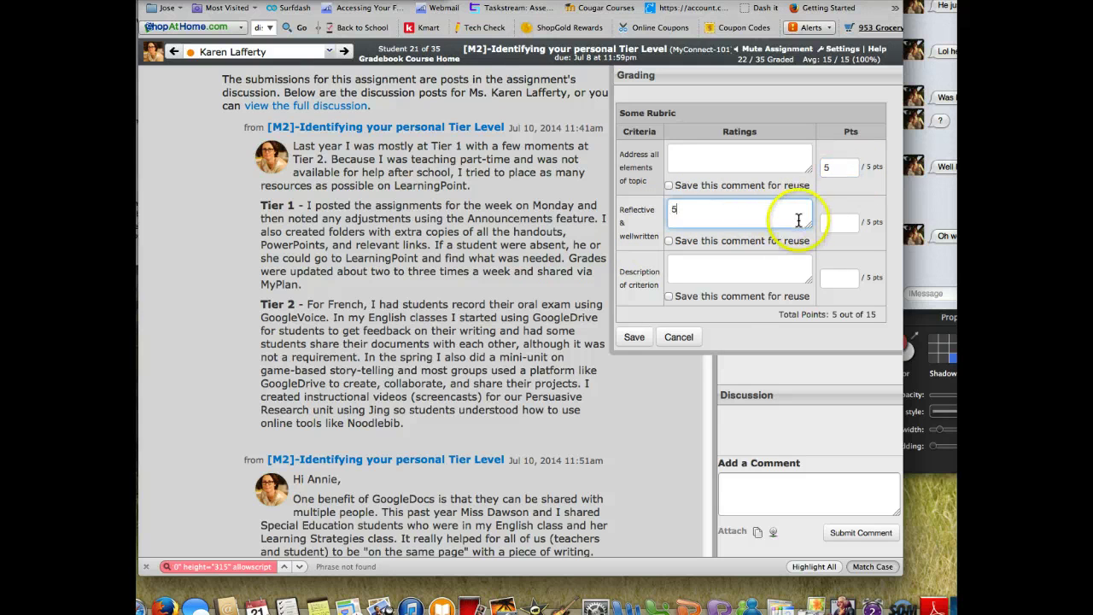
left_click(698, 273)
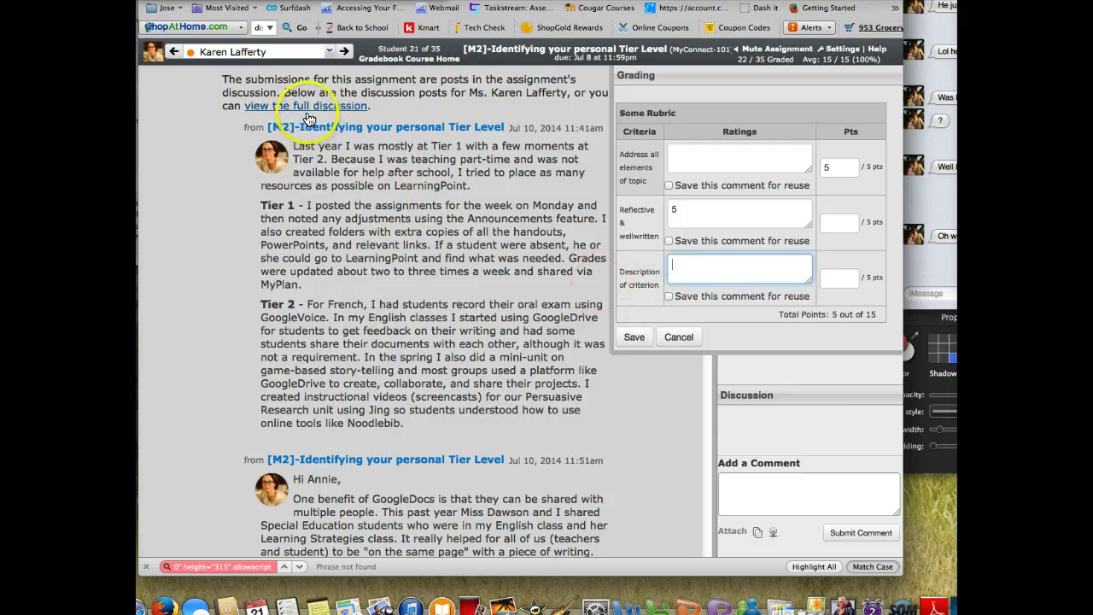
Award 5 points each for "Reflective & wellwritten" and "Description of criterion", and save the rubric assessment.
left_click(833, 222)
type("5")
left_click(839, 280)
type("5")
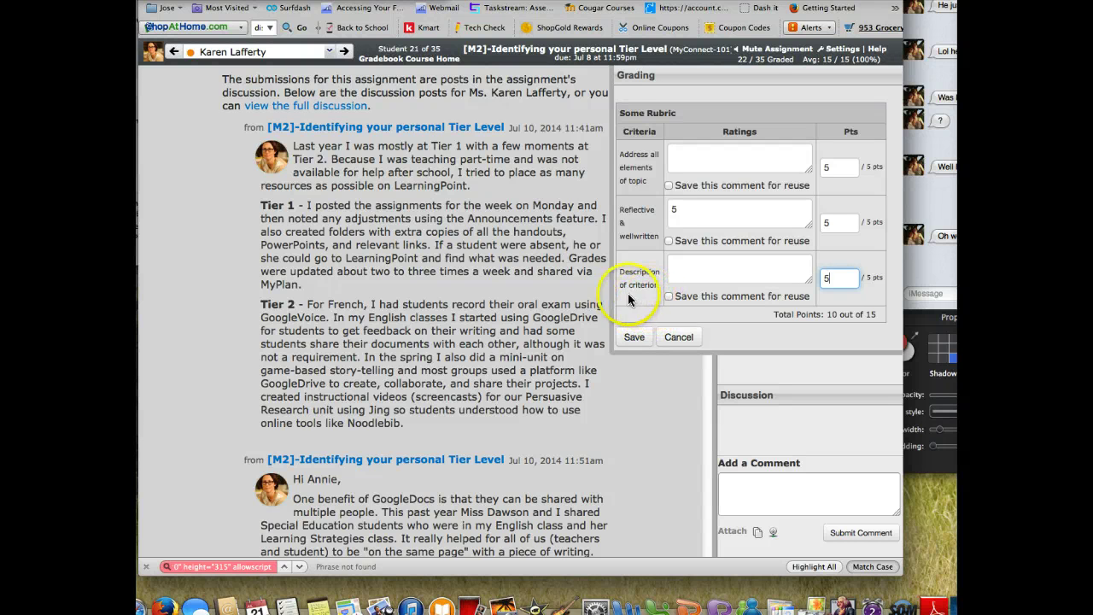
left_click(635, 340)
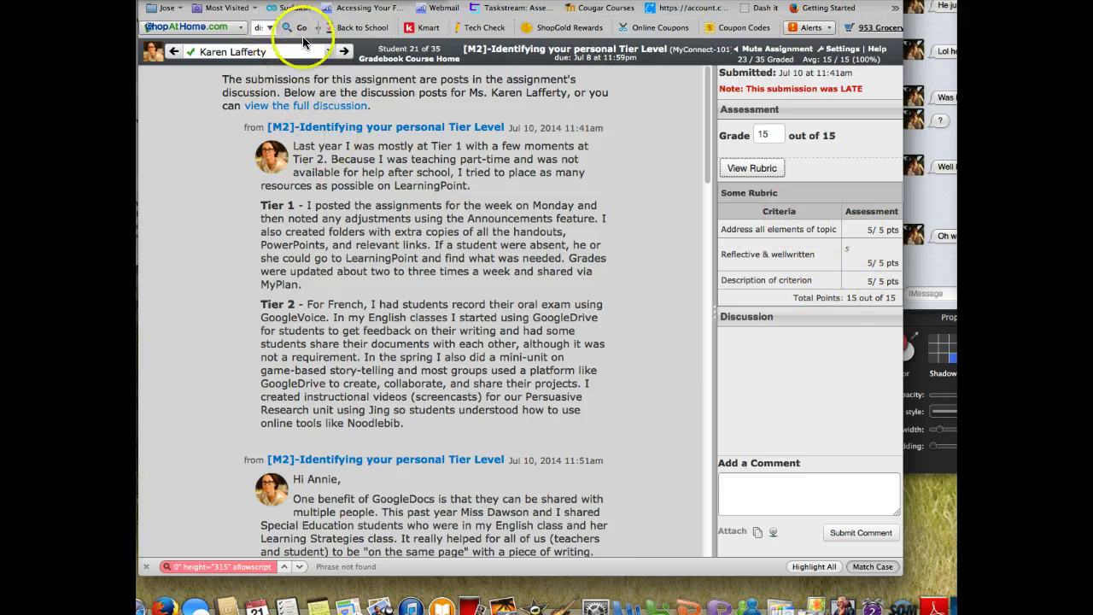
View the following student's submission and open the course gradebook to see everyone's scores.
left_click(344, 52)
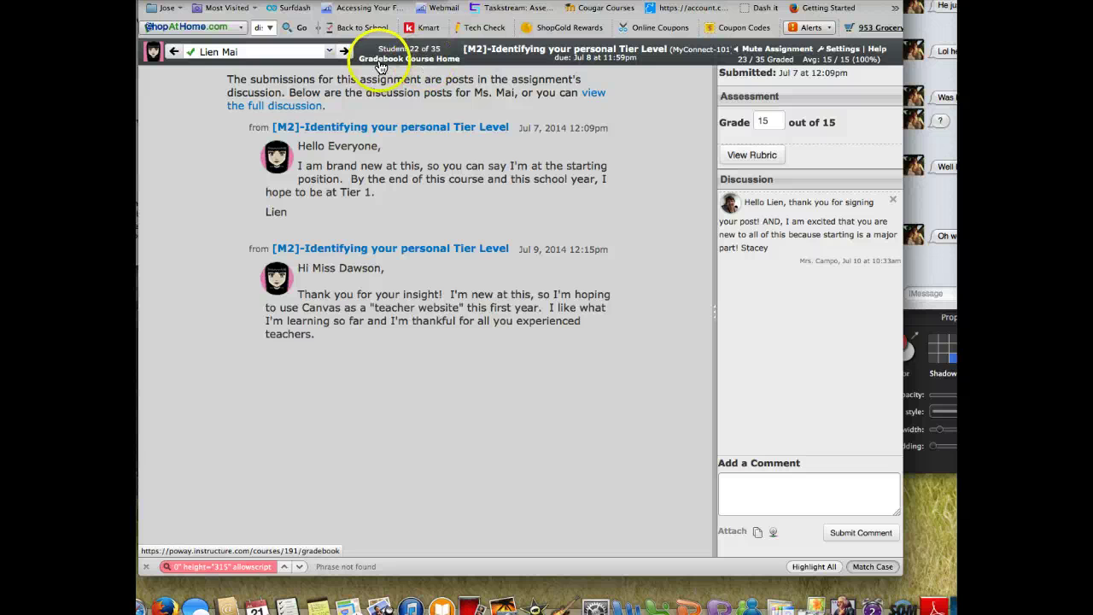
left_click(383, 65)
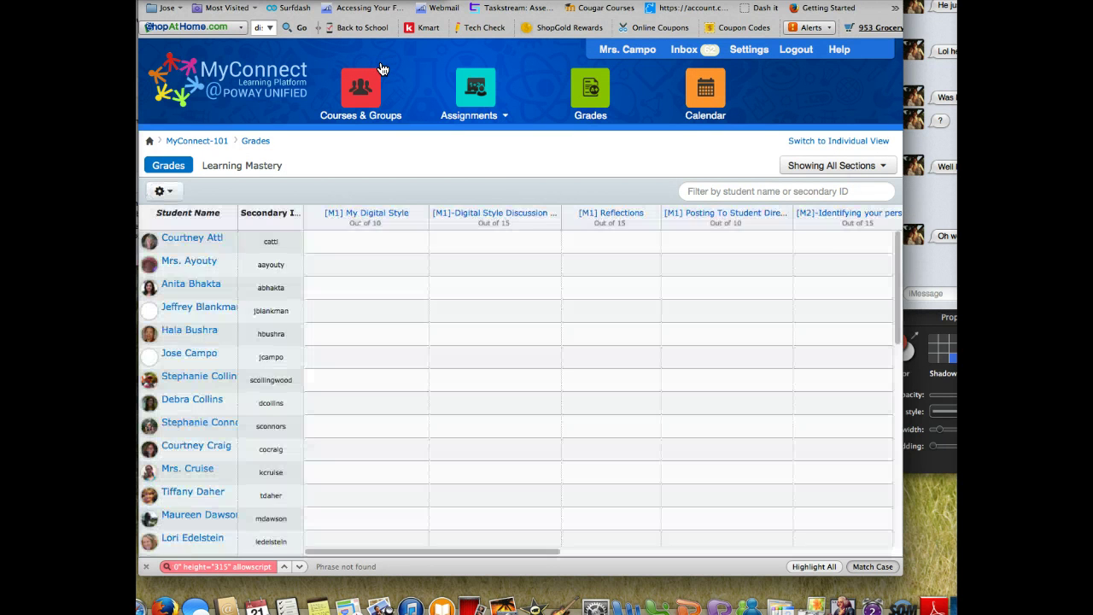
mouse_move(382, 68)
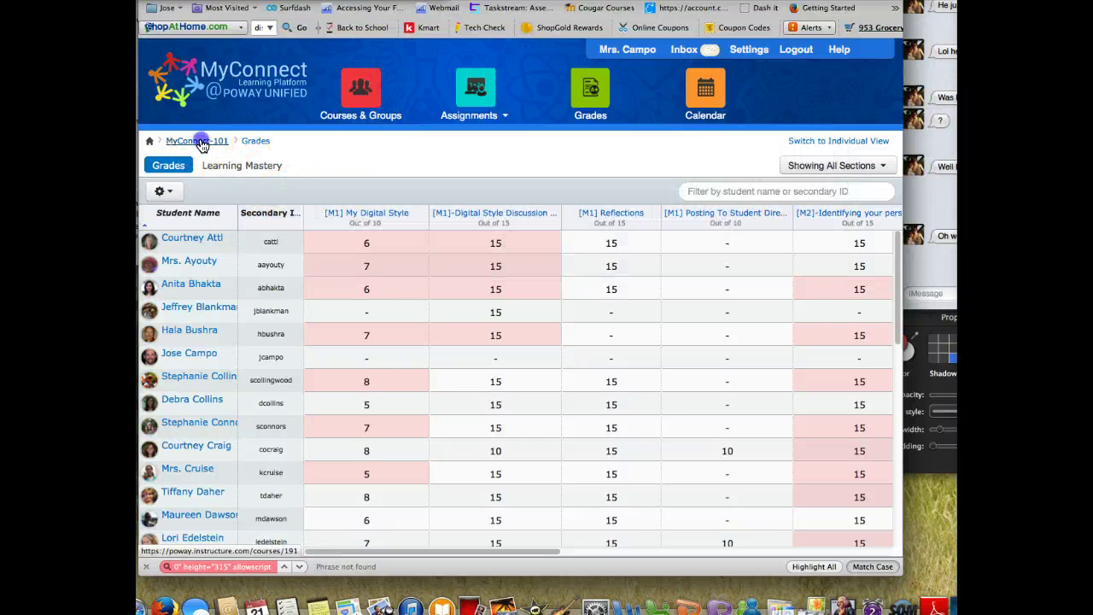
Return to the MyConnect-101 course home page and bring up the list of courses and groups.
left_click(199, 142)
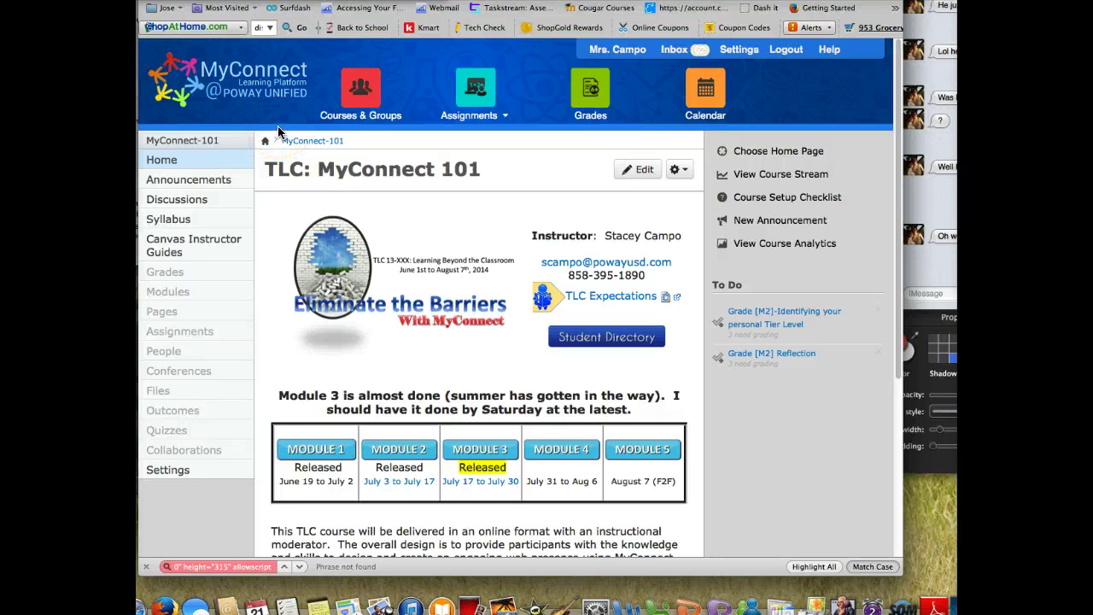
mouse_move(337, 81)
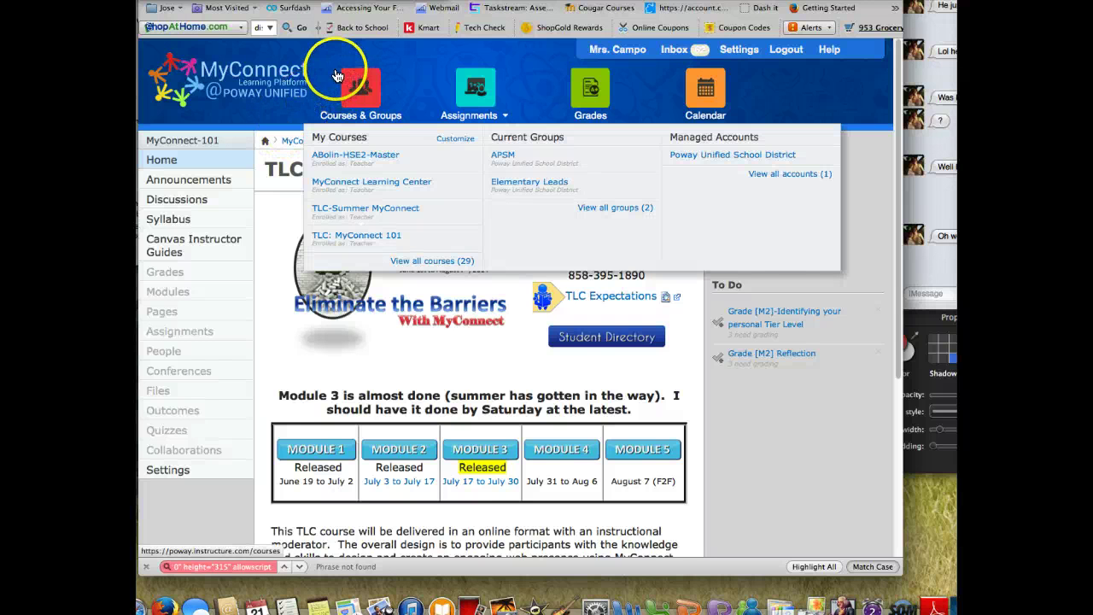